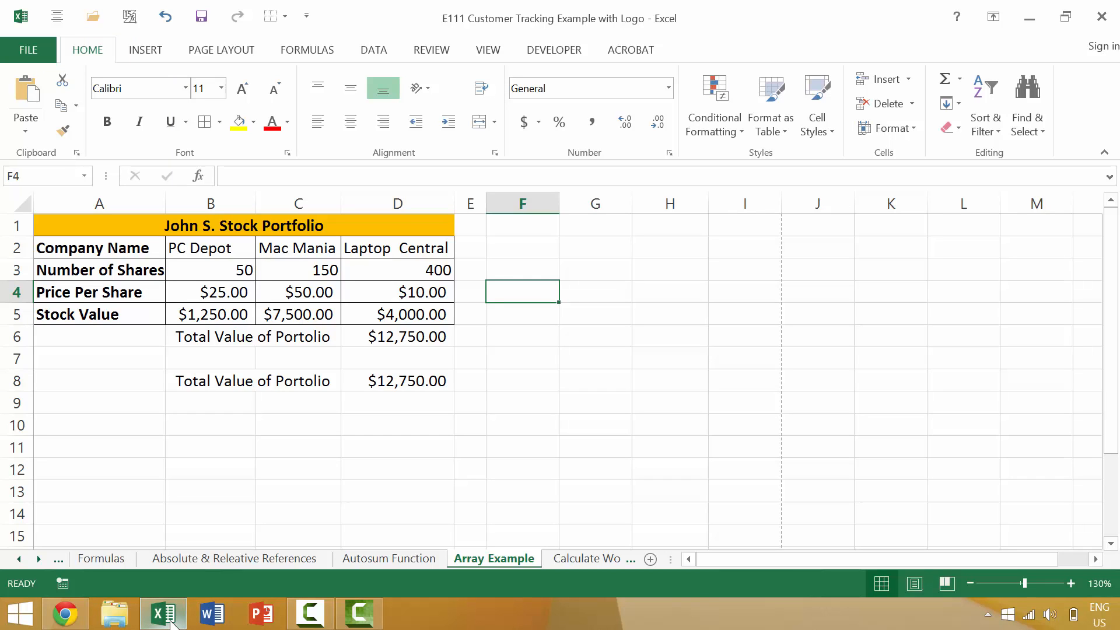
# Step: Open the print preview of the Array Example sheet twice, returning to the worksheet each time
pyautogui.hotkey('ctrl', 'p')
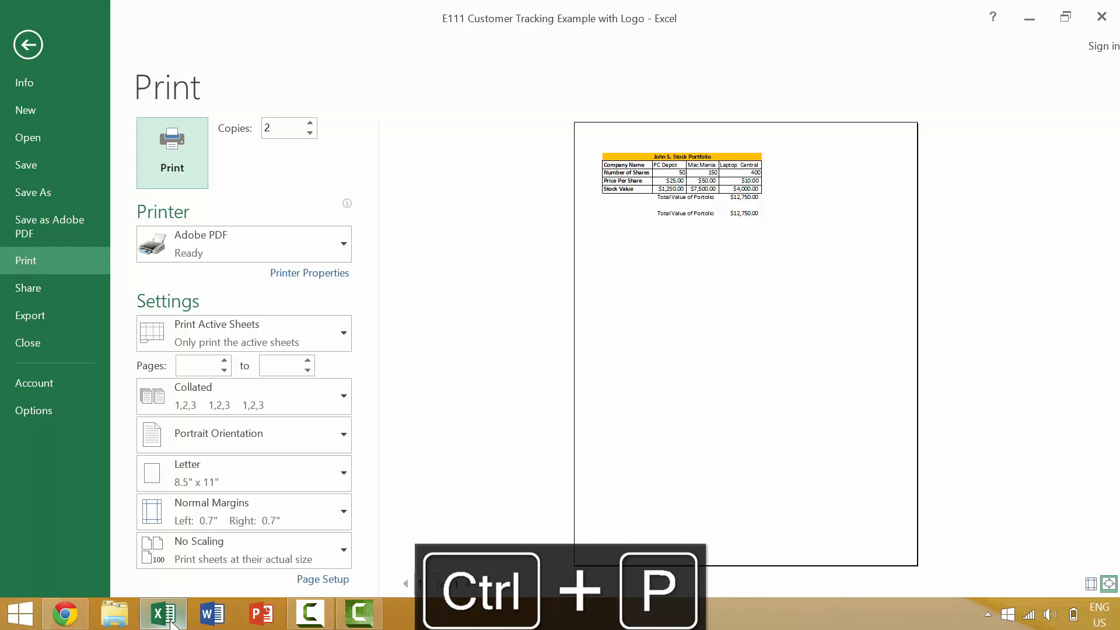
pyautogui.press('Escape')
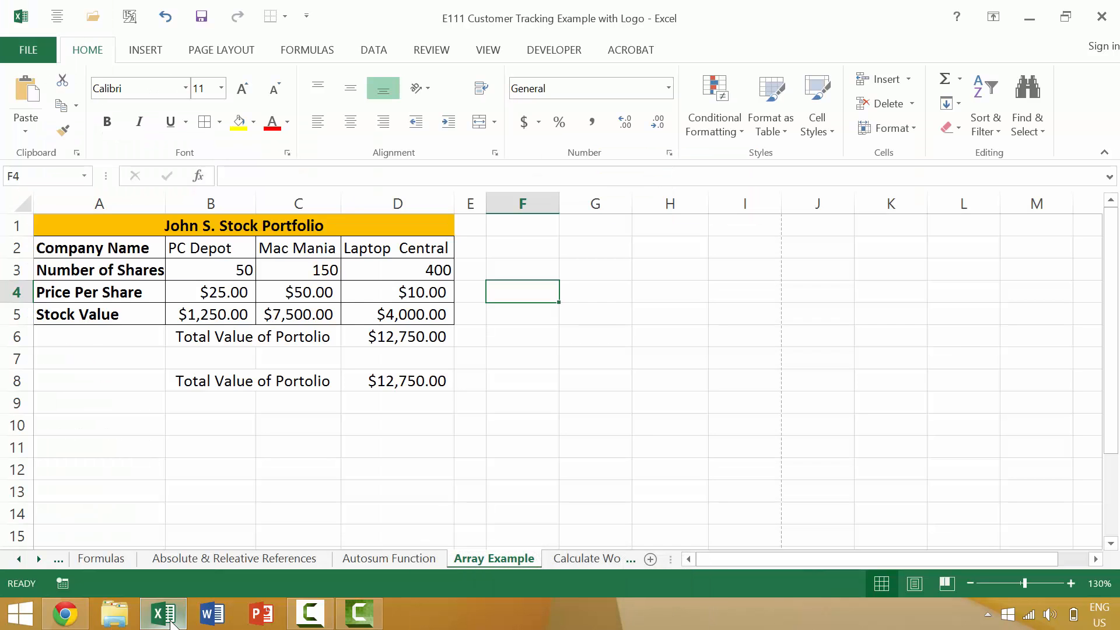
pyautogui.hotkey('ctrl', 'F2')
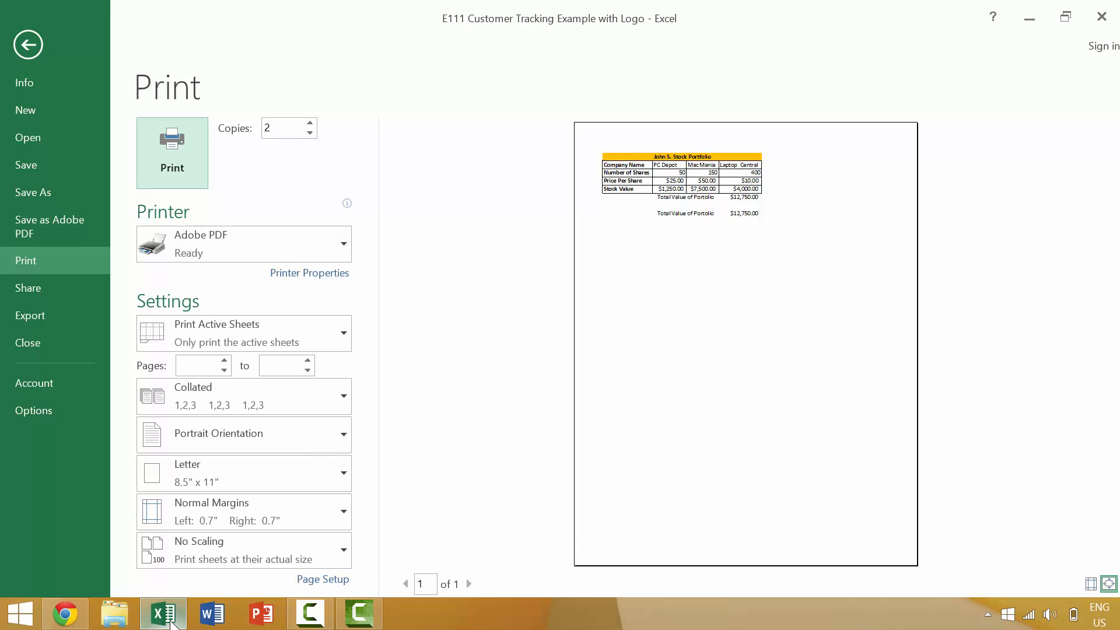
pyautogui.press('Escape')
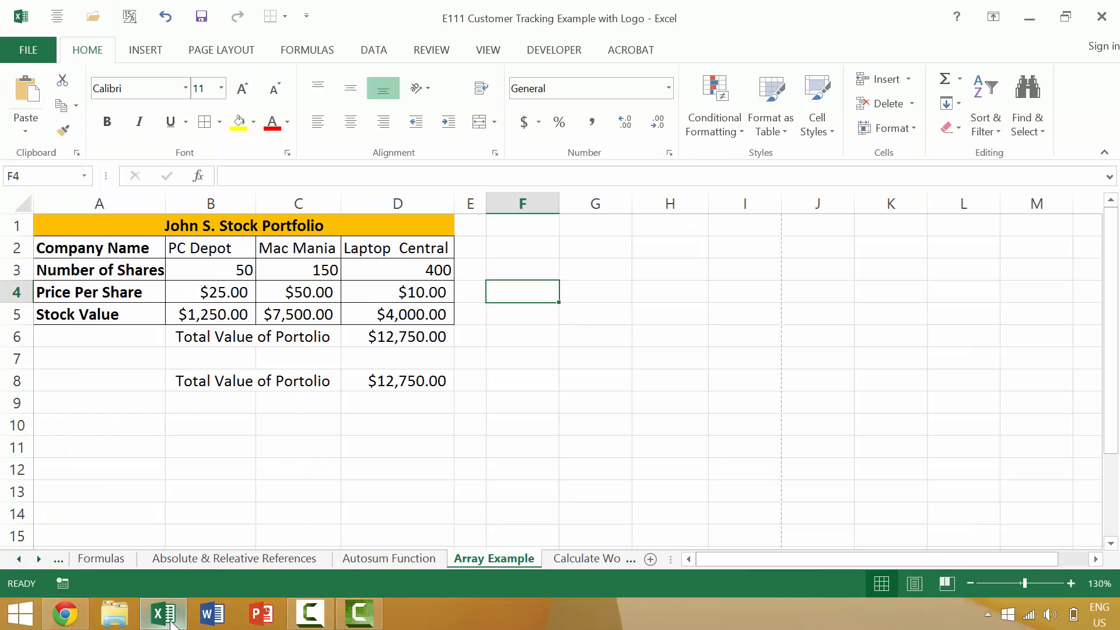
# Step: Switch to Chrome to view the image of the older Excel Print Preview command, and close the browser
pyautogui.click(66, 613)
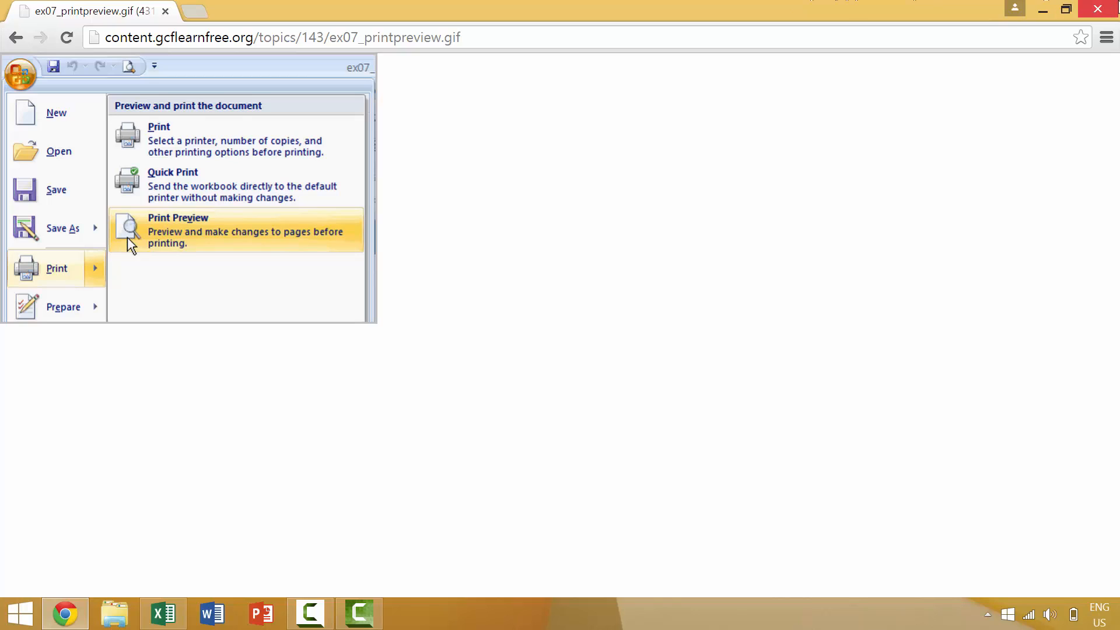
pyautogui.click(1118, 2)
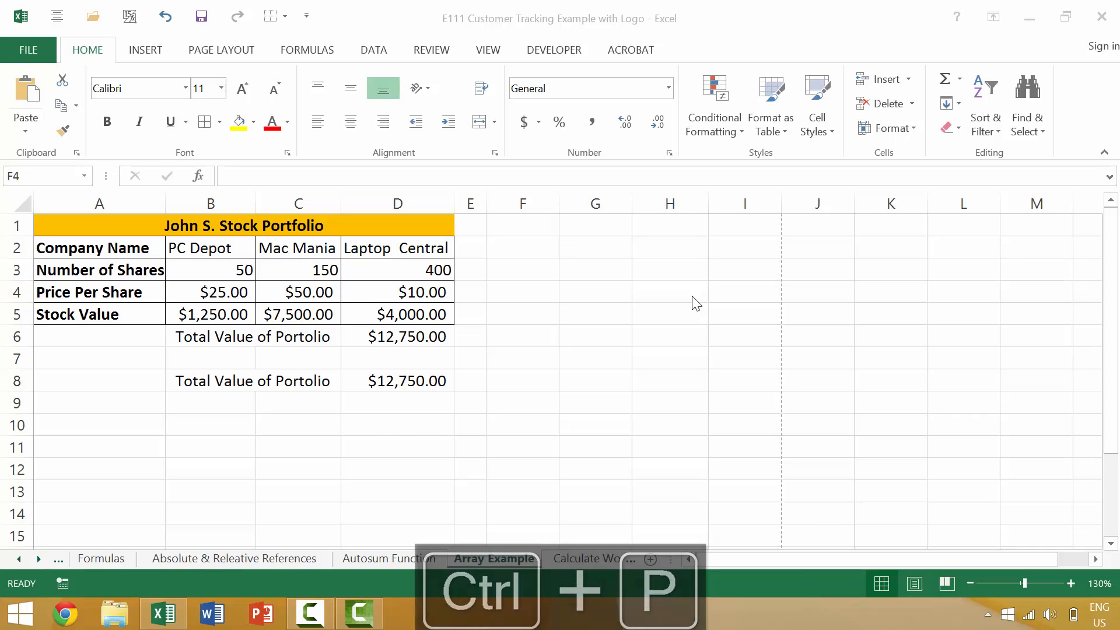
# Step: Check the Array Example sheet in the print preview again and go back to the worksheet
pyautogui.hotkey('ctrl', 'p')
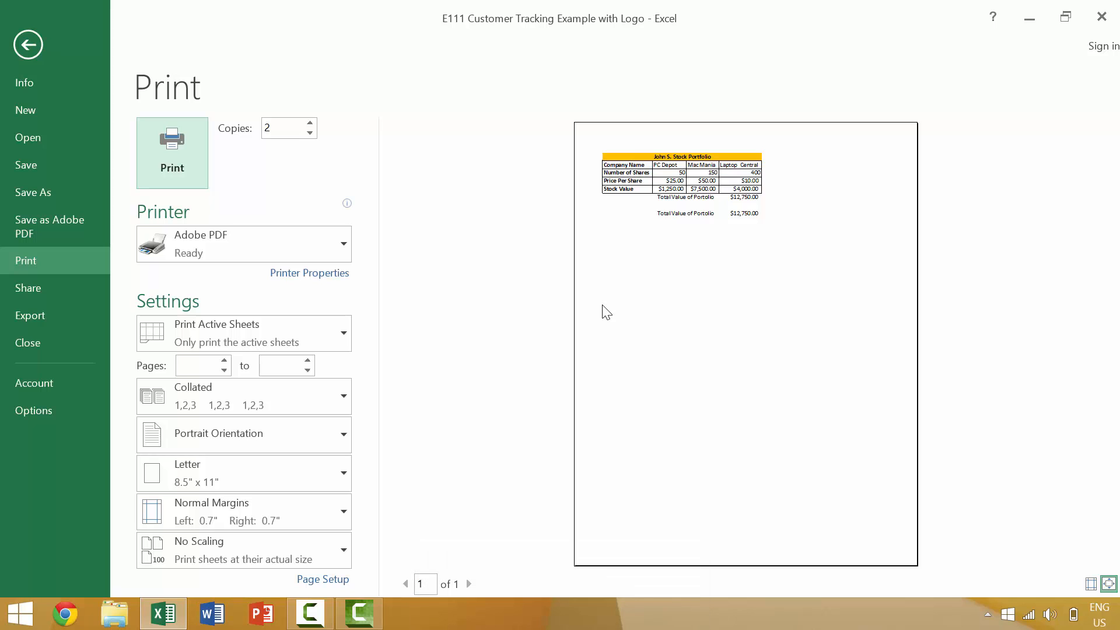
pyautogui.press('Escape')
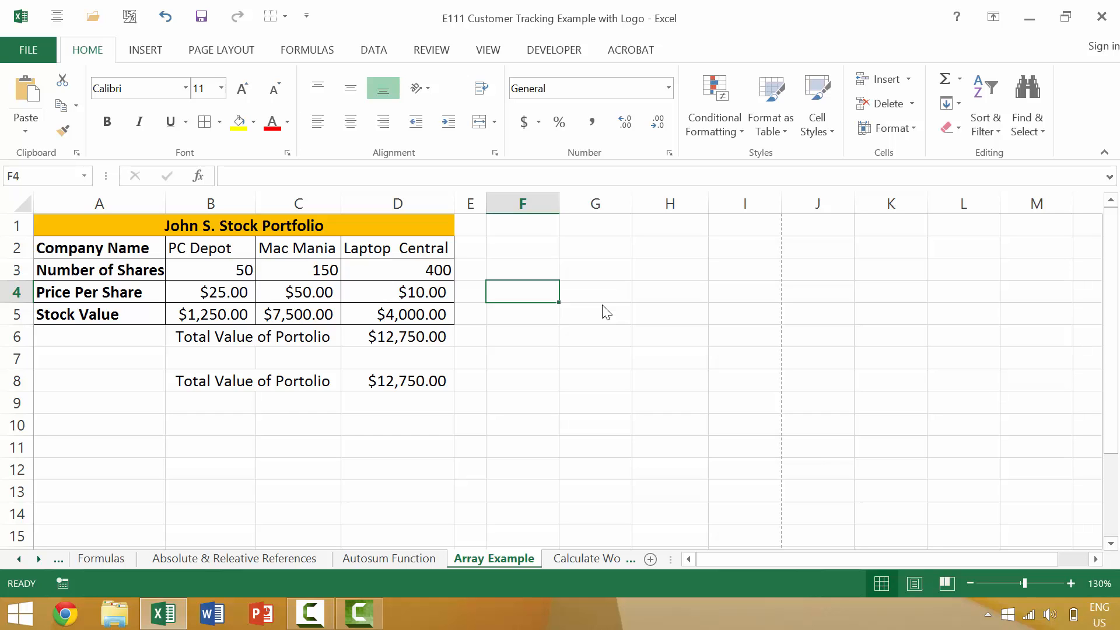
pyautogui.hotkey('ctrl', 'F2')
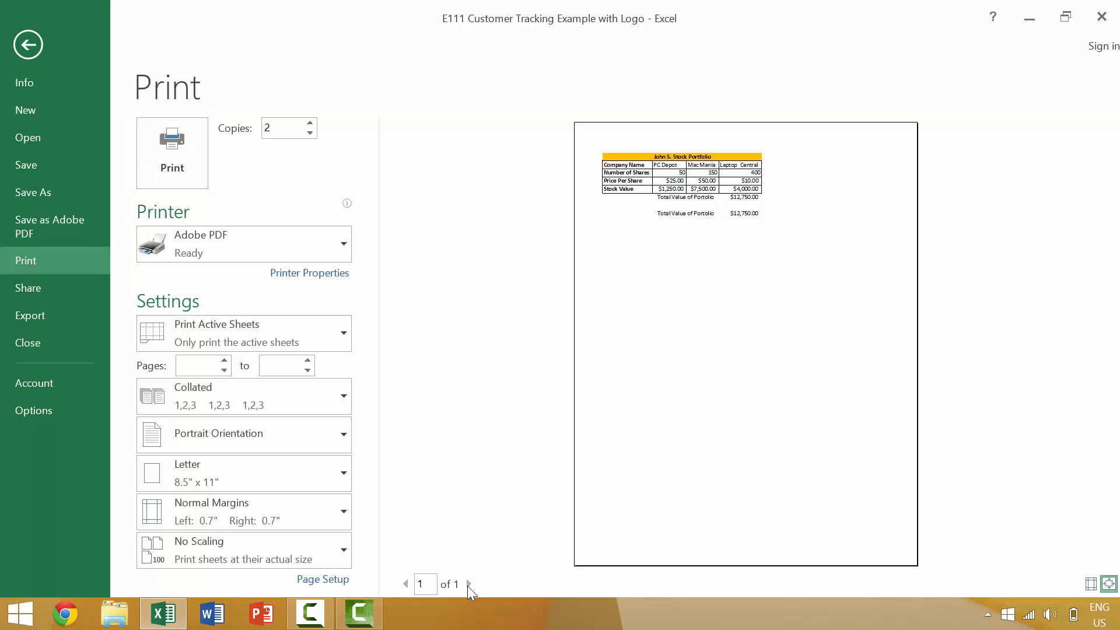
pyautogui.press('Escape')
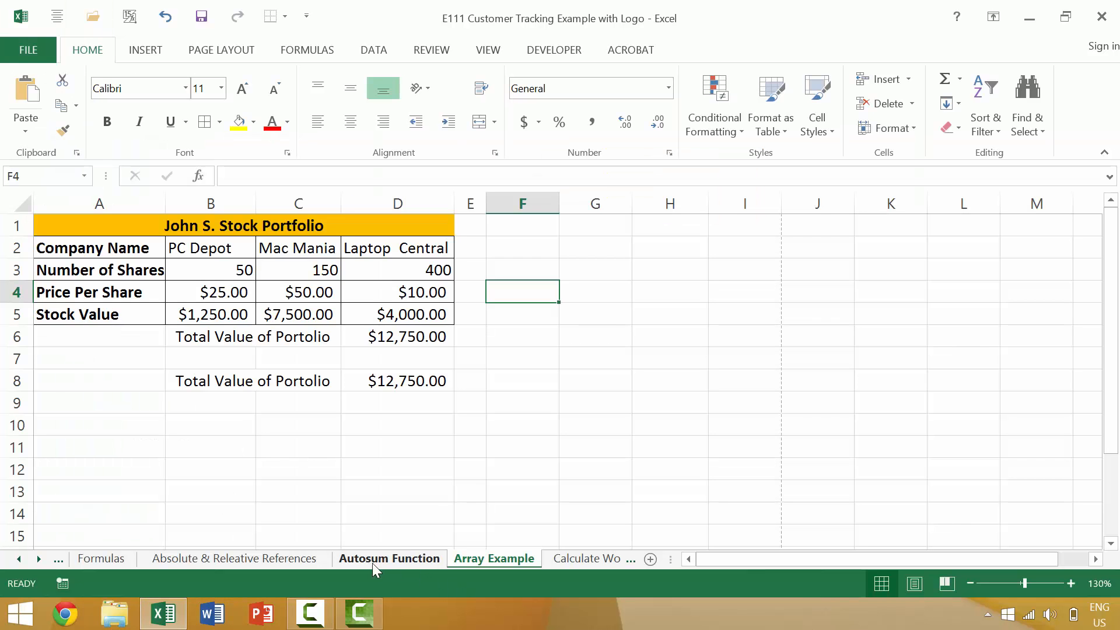
# Step: On the Autosum Function sheet, copy the quarterly table in P12:U17 and paste it at W12
pyautogui.click(374, 559)
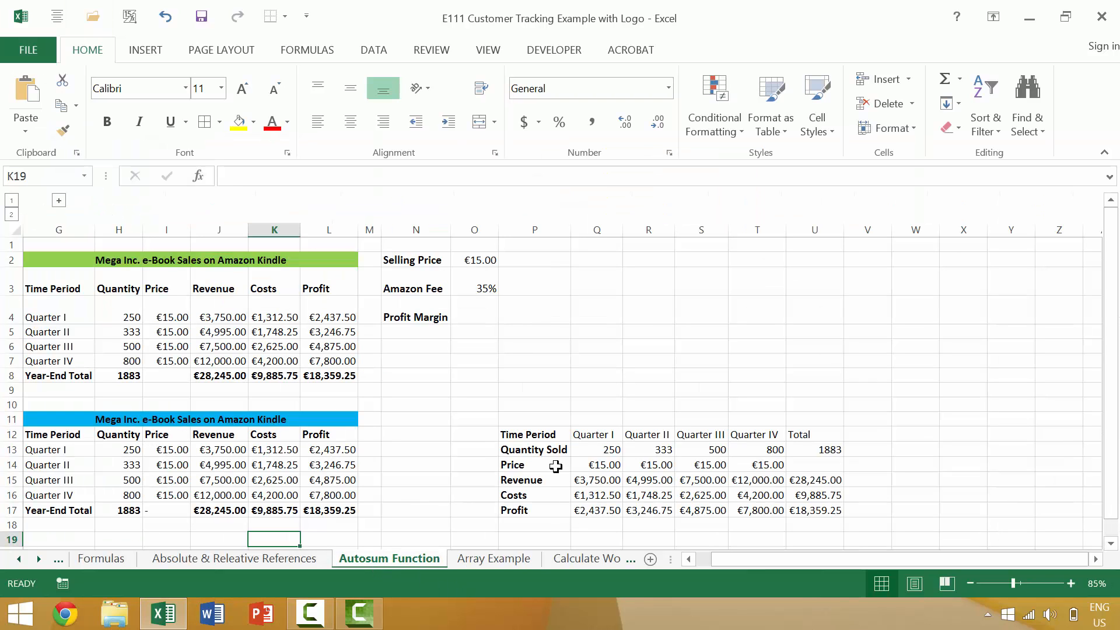
pyautogui.moveTo(521, 437); pyautogui.dragTo(835, 512)
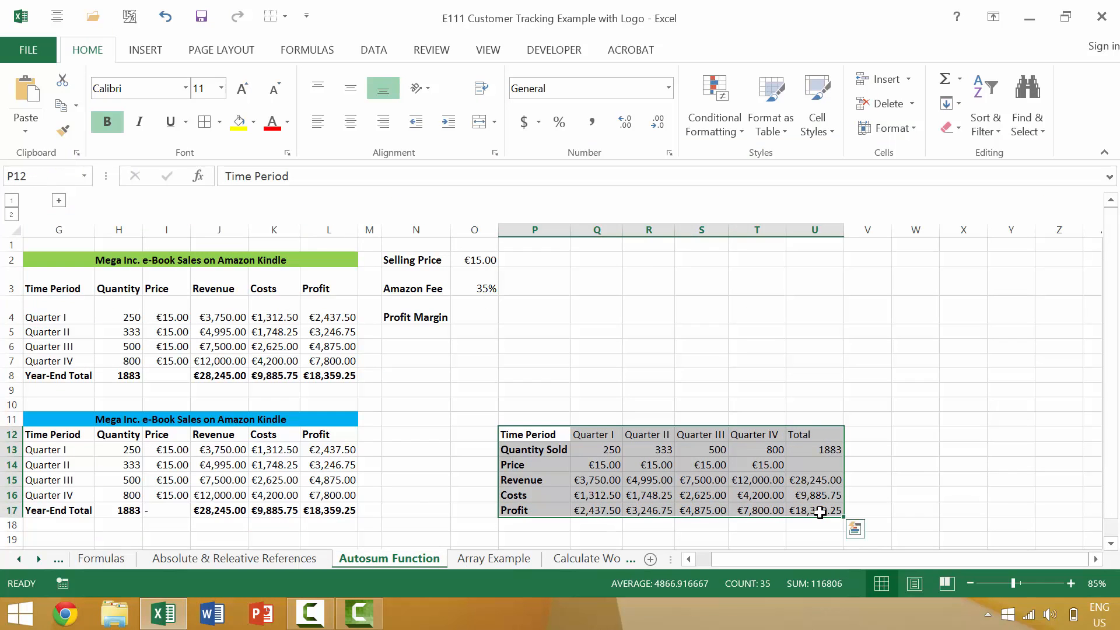
pyautogui.hotkey('ctrl', 'c')
pyautogui.click(925, 435)
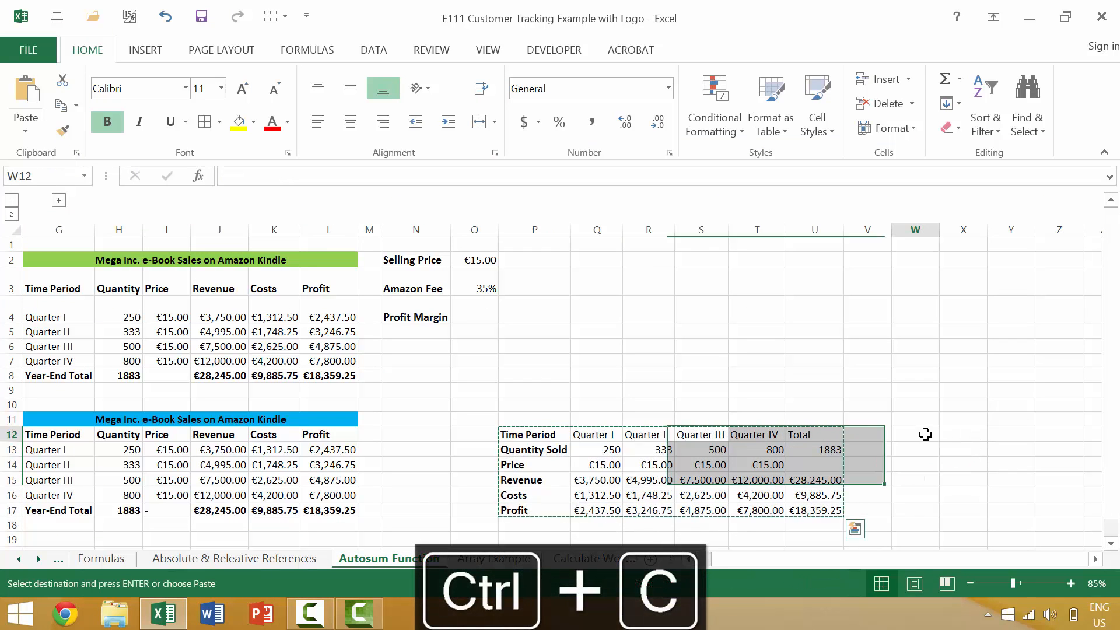
pyautogui.hotkey('ctrl', 'v')
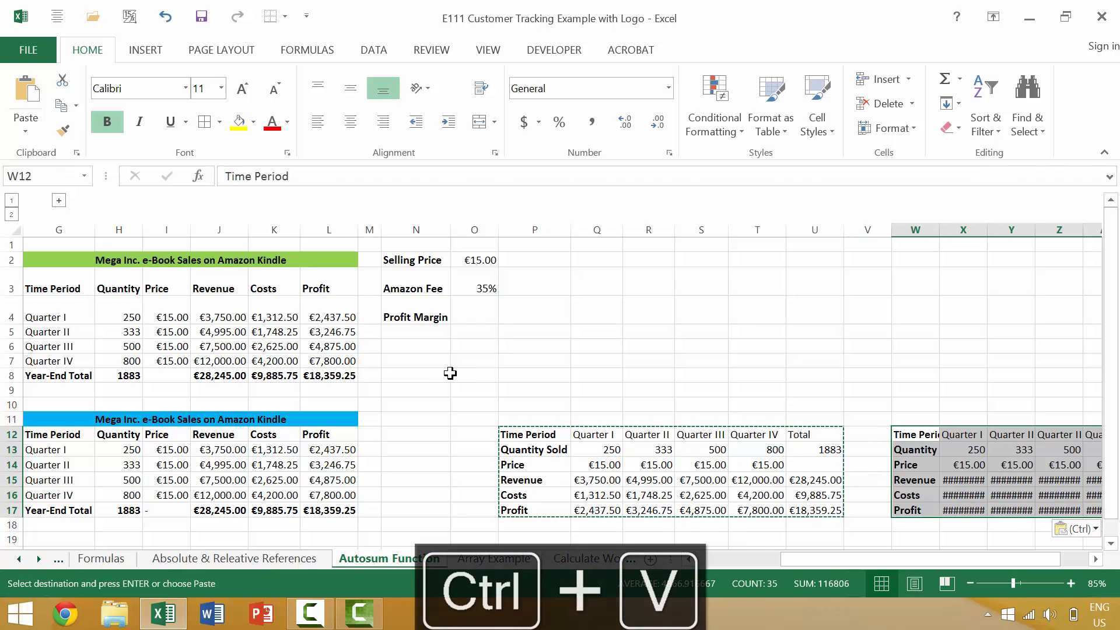
pyautogui.click(374, 345)
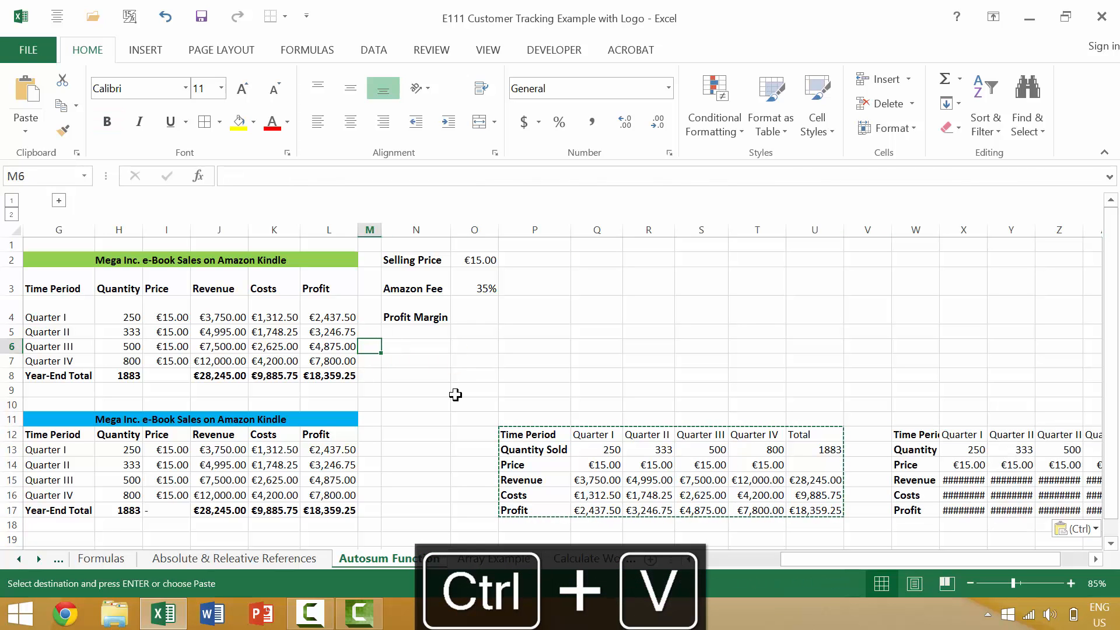
# Step: Preview the Autosum Function sheet's printout, page forward to page 3, jump back to page 1, and scroll through the pages
pyautogui.hotkey('ctrl', 'F2')
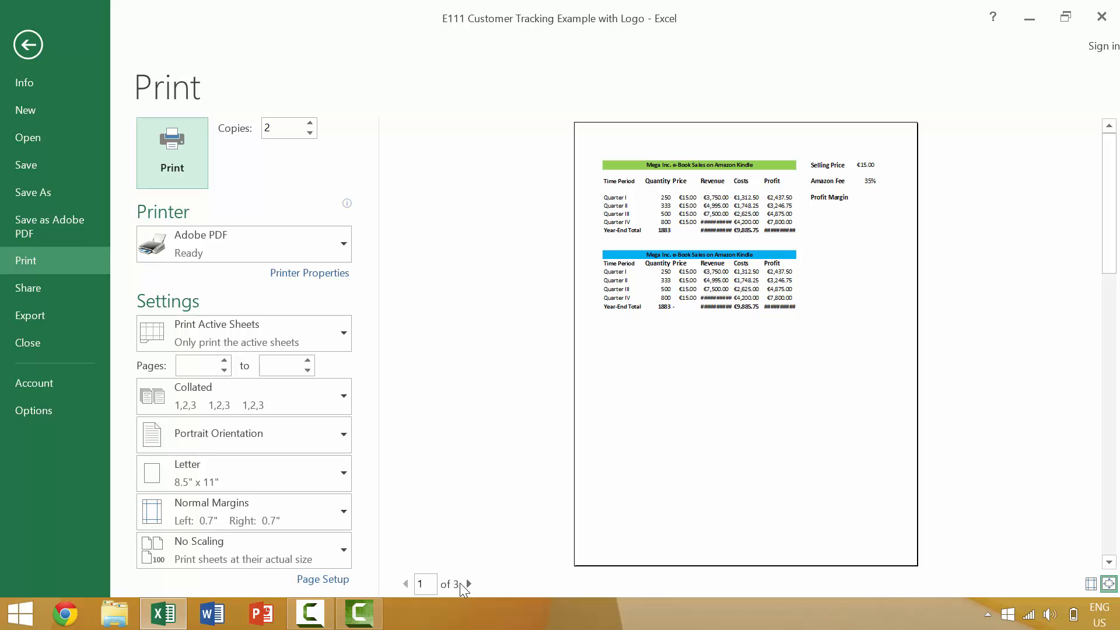
pyautogui.click(465, 584)
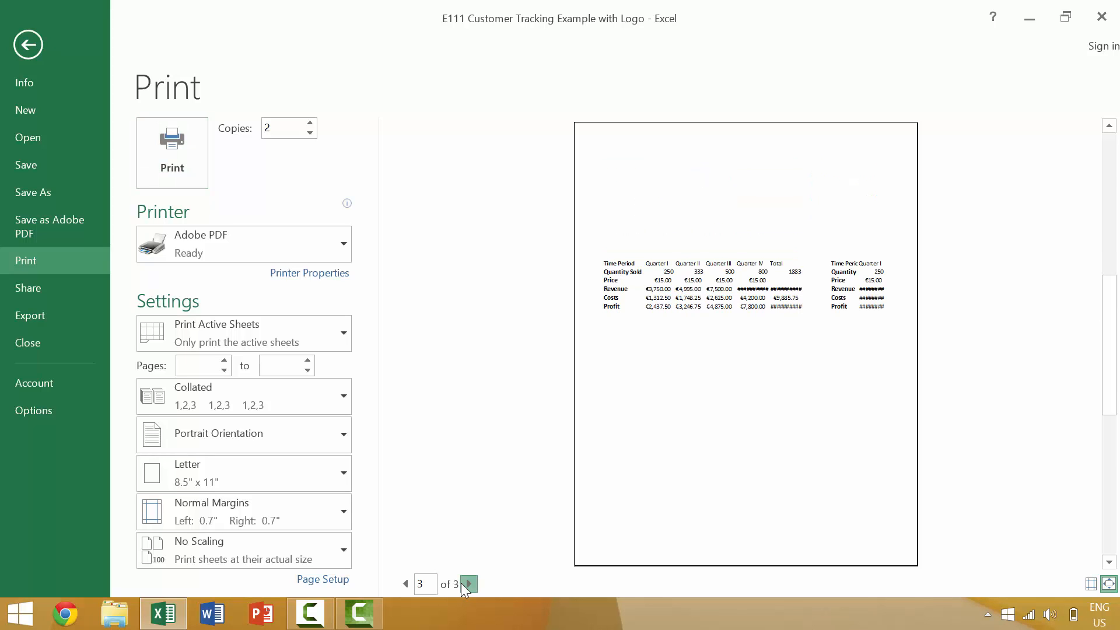
pyautogui.click(464, 584)
pyautogui.click(437, 585)
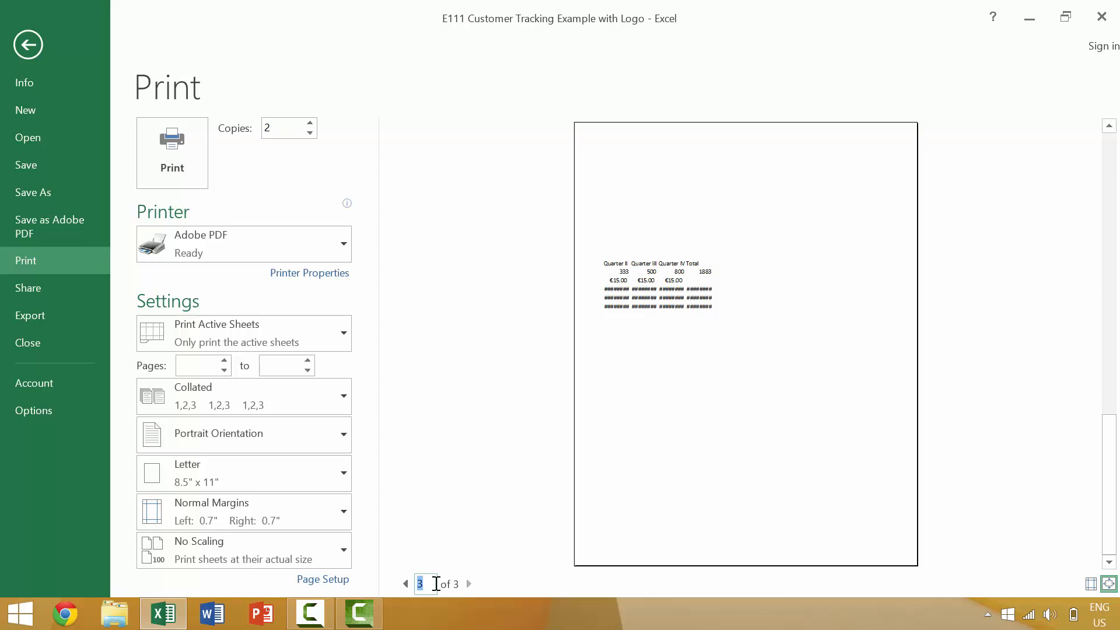
pyautogui.write('1')
pyautogui.press('Return')
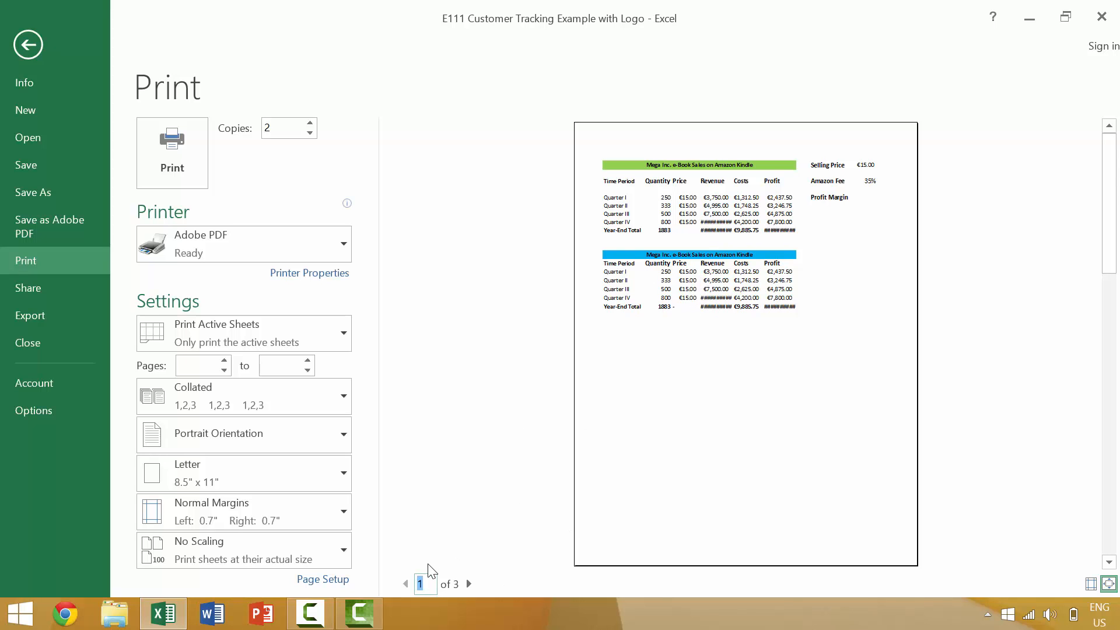
pyautogui.scroll(-2, 432, 571)
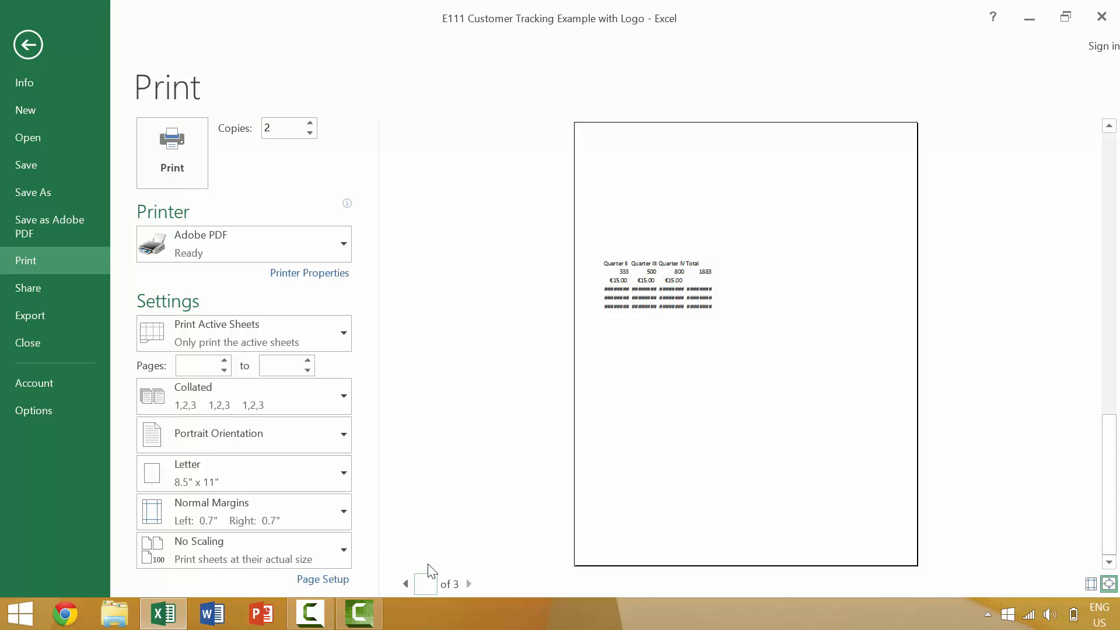
pyautogui.press('Escape')
# Step: Copy both quarterly tables in P12:AB17 and paste them at AD12 and again at AR12
pyautogui.moveTo(524, 434); pyautogui.dragTo(908, 507)
pyautogui.keyDown('ctrl'); pyautogui.scroll(-3, 726, 373); pyautogui.keyUp('ctrl')
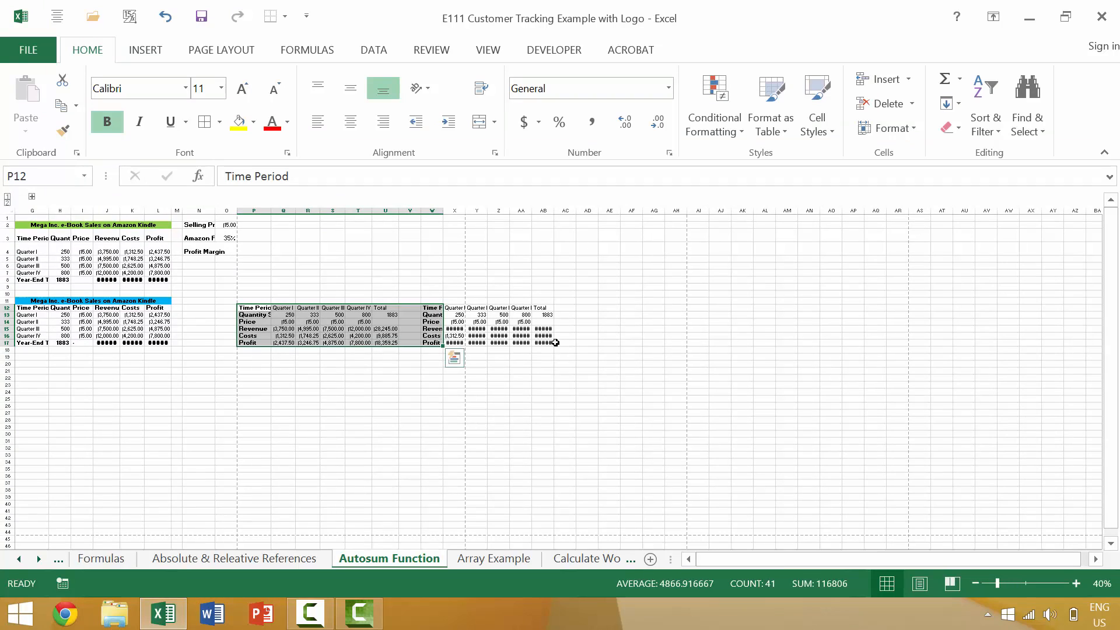
pyautogui.click(454, 357)
pyautogui.keyDown('shift'); pyautogui.click(543, 342); pyautogui.keyUp('shift')
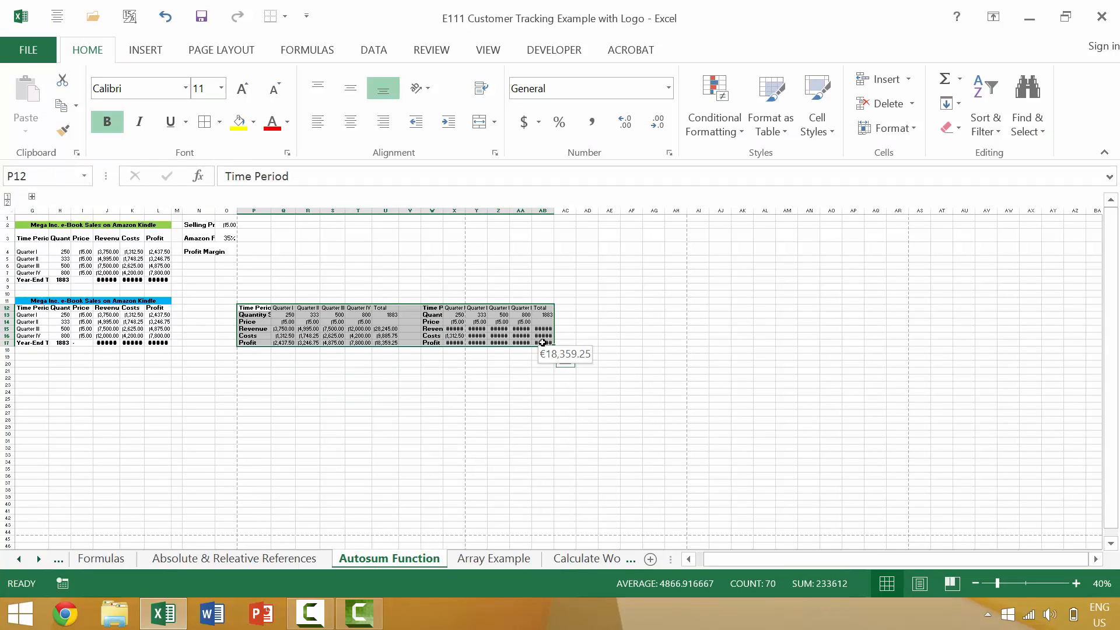
pyautogui.hotkey('ctrl', 'c')
pyautogui.click(586, 306)
pyautogui.hotkey('ctrl', 'v')
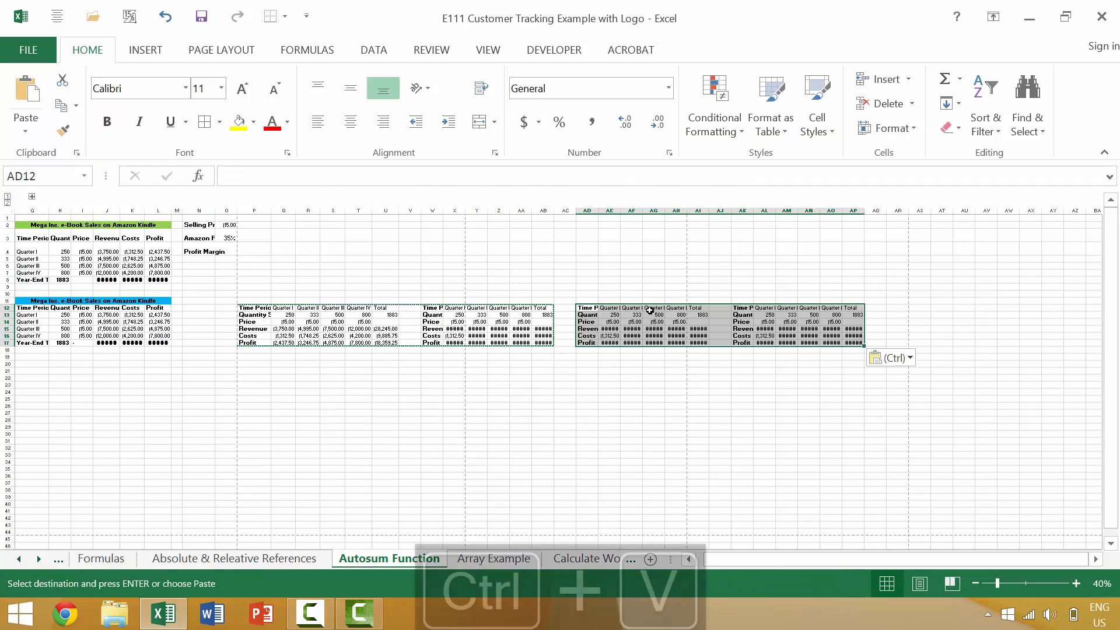
pyautogui.click(900, 308)
pyautogui.hotkey('ctrl', 'v')
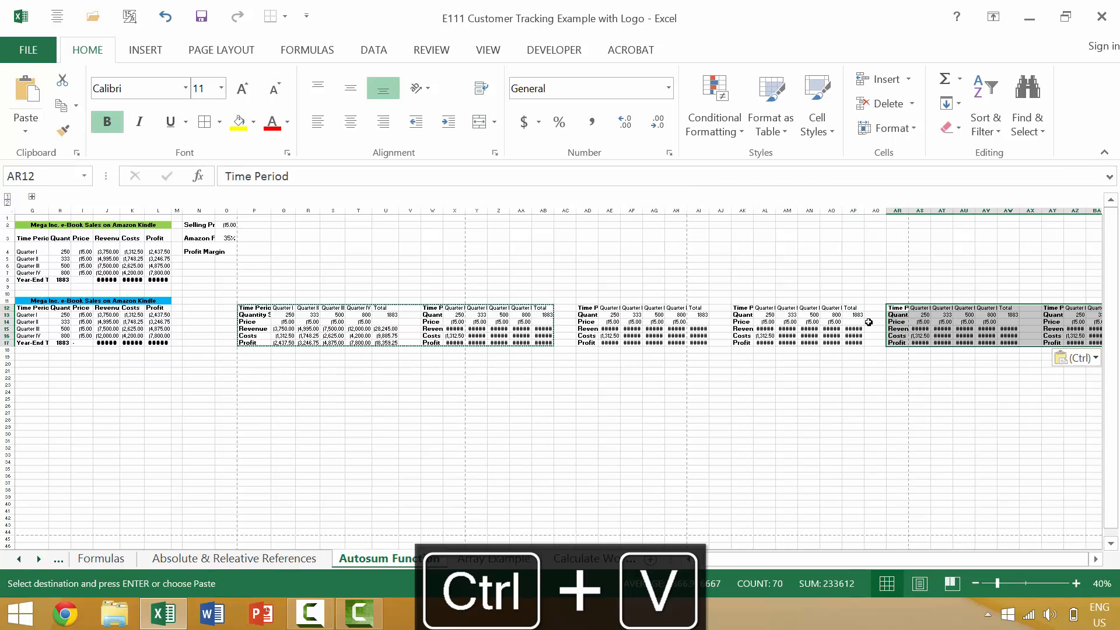
# Step: Preview the extended Autosum Function sheet's printout, jump to page 5, and return to the worksheet
pyautogui.scroll(4, 257, 331)
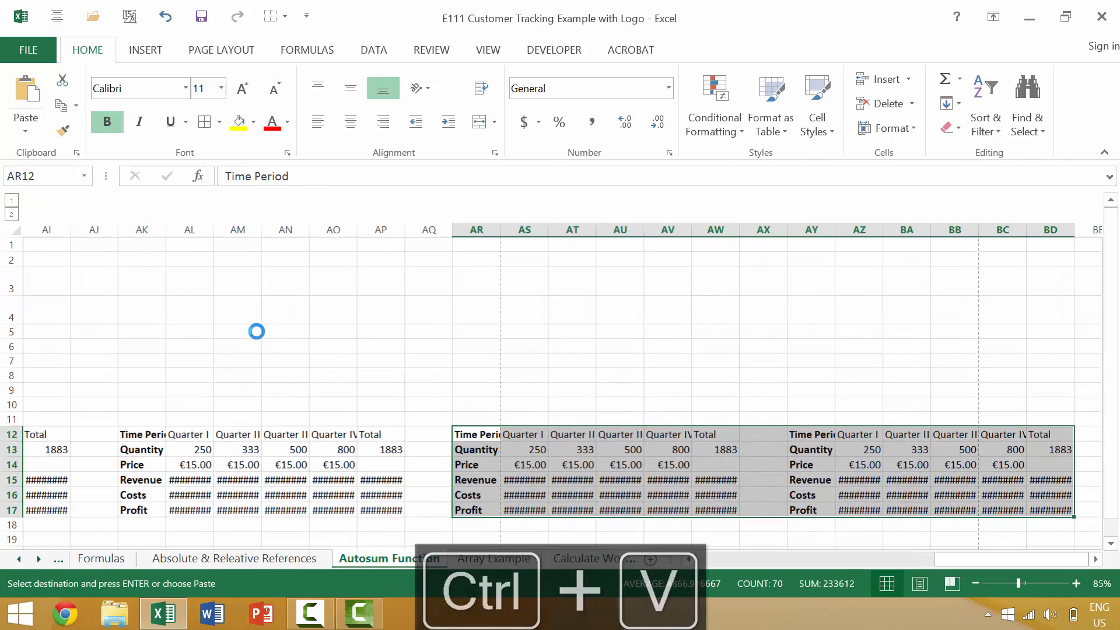
pyautogui.click(255, 330)
pyautogui.hotkey('ctrl', 'p')
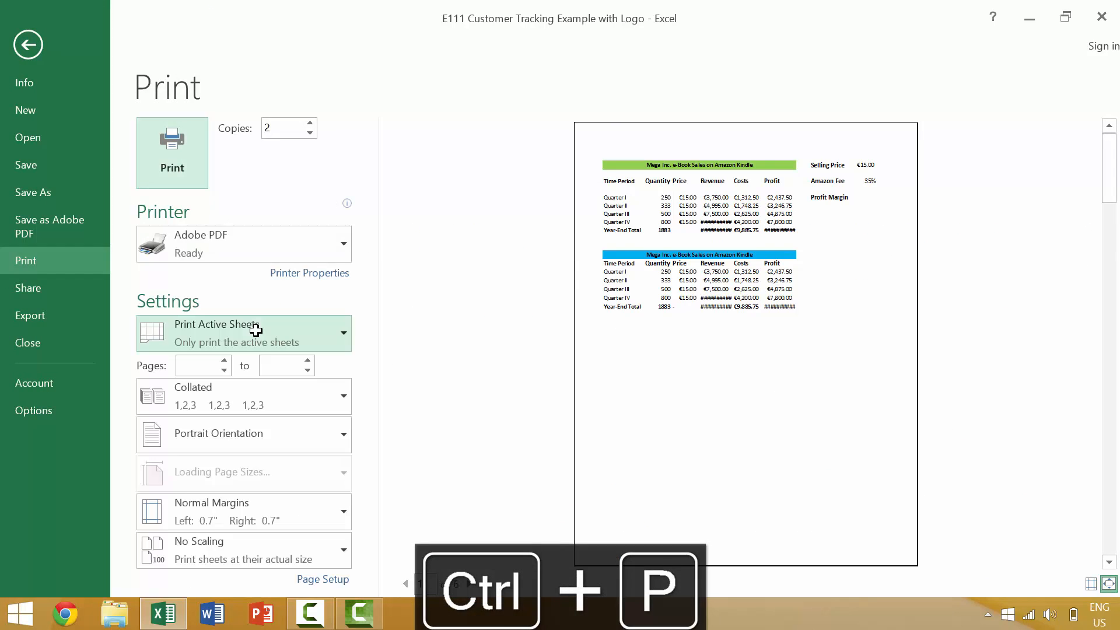
pyautogui.press('Escape')
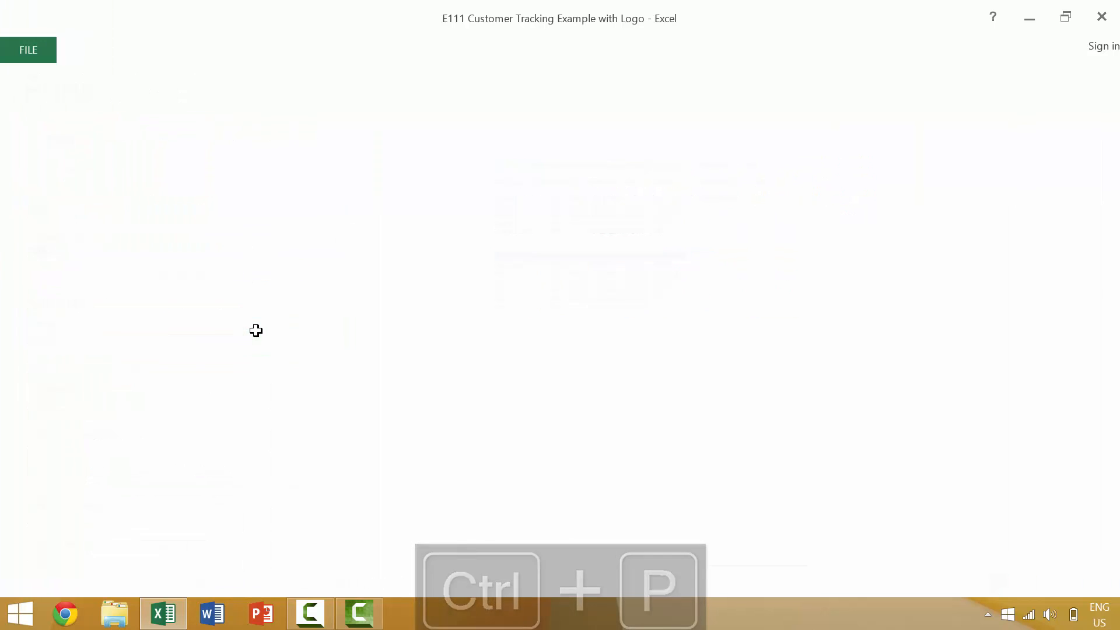
pyautogui.hotkey('ctrl', 'F1')
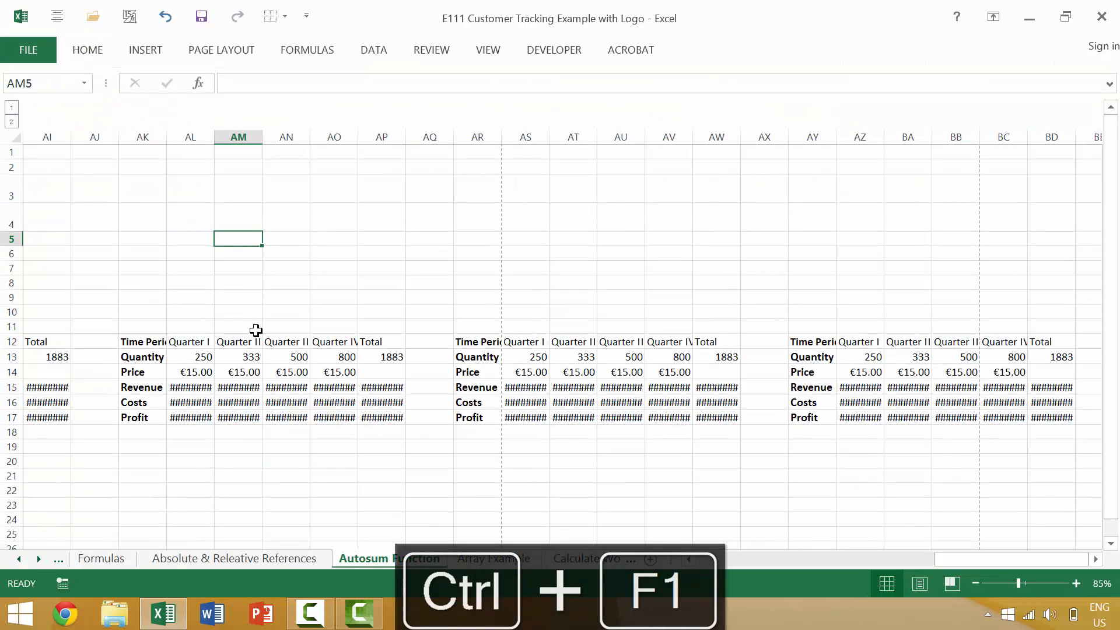
pyautogui.hotkey('ctrl', 'F2')
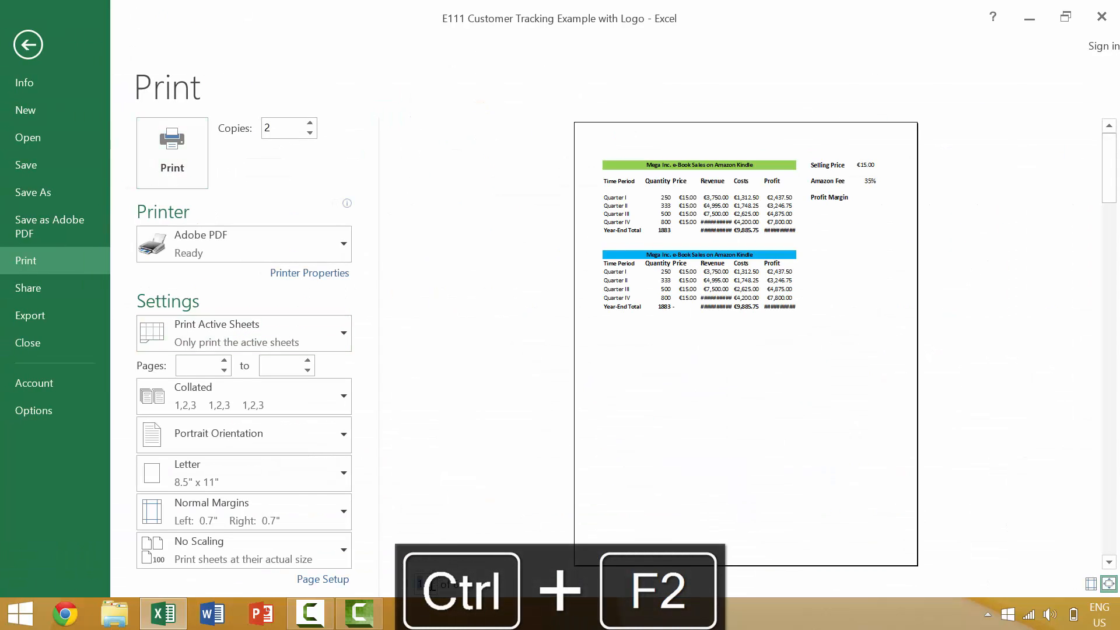
pyautogui.write('5')
pyautogui.press('Return')
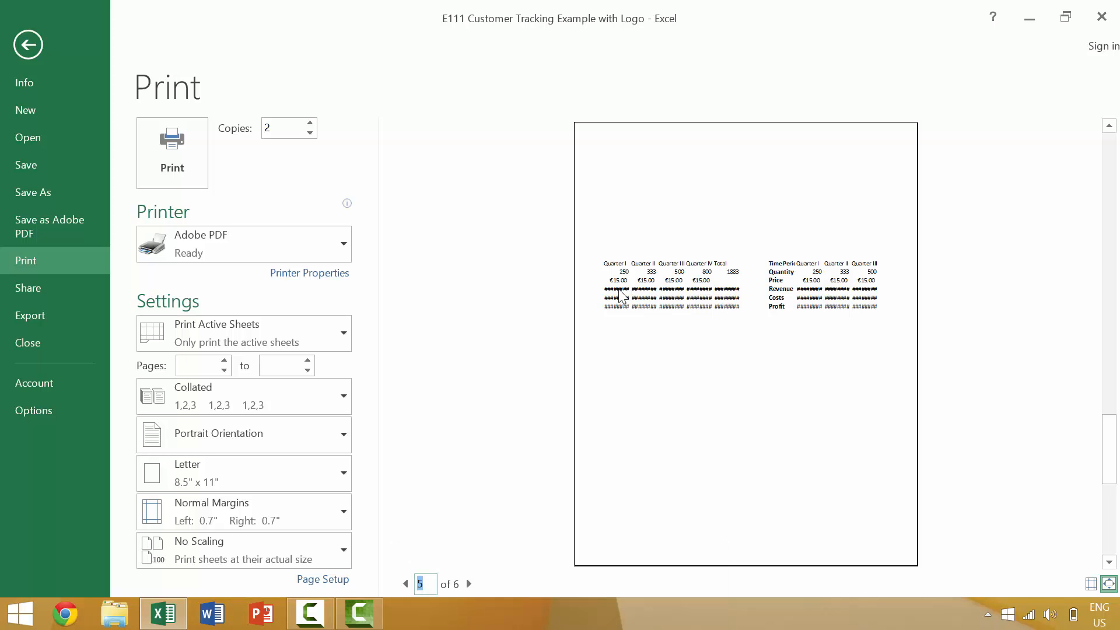
pyautogui.press('Escape')
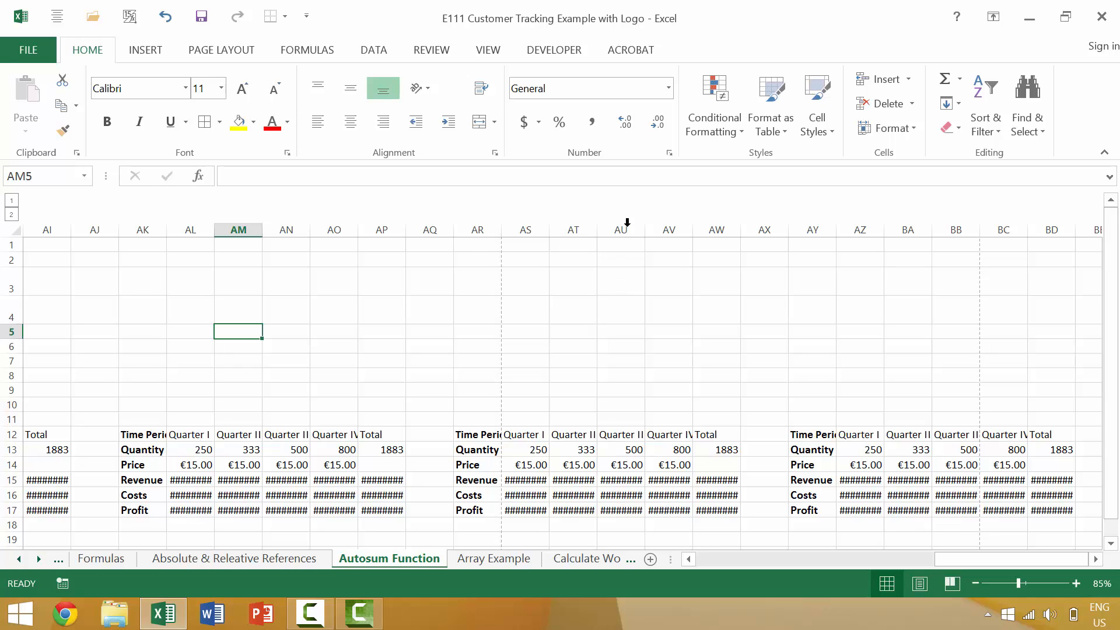
# Step: Open the workbook's Info page, go from there to the print preview, and return to the worksheet
pyautogui.click(26, 54)
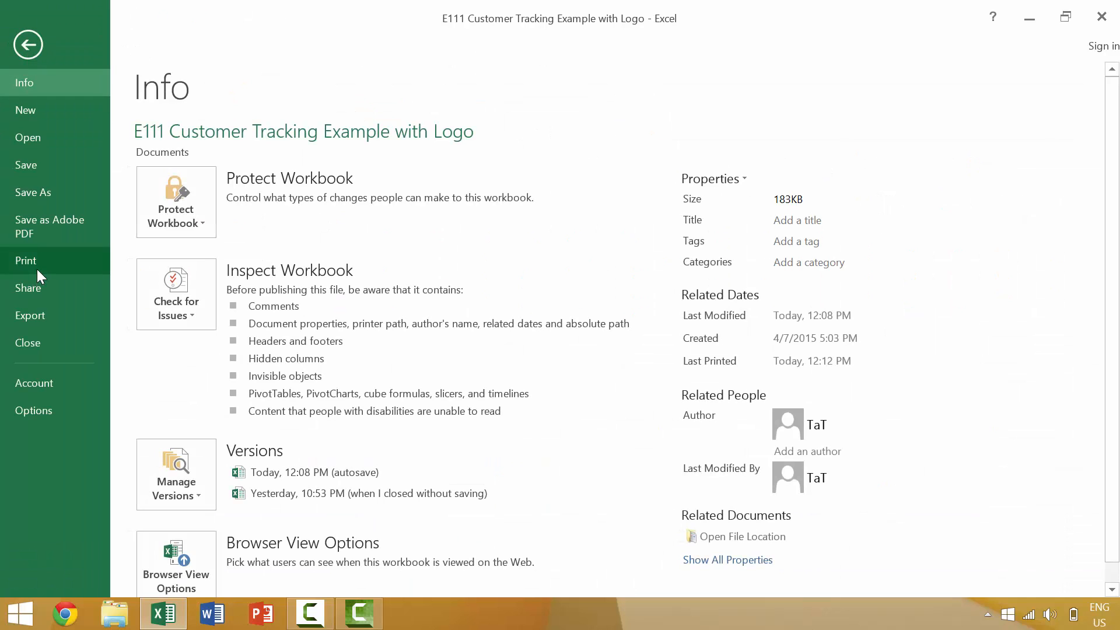
pyautogui.click(37, 268)
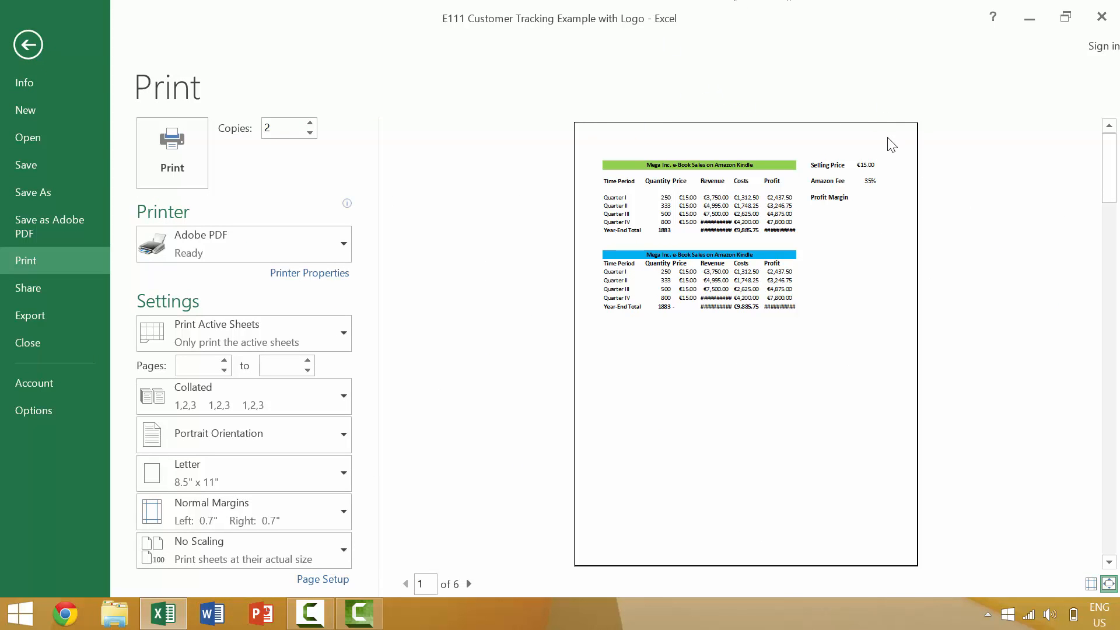
pyautogui.press('Escape')
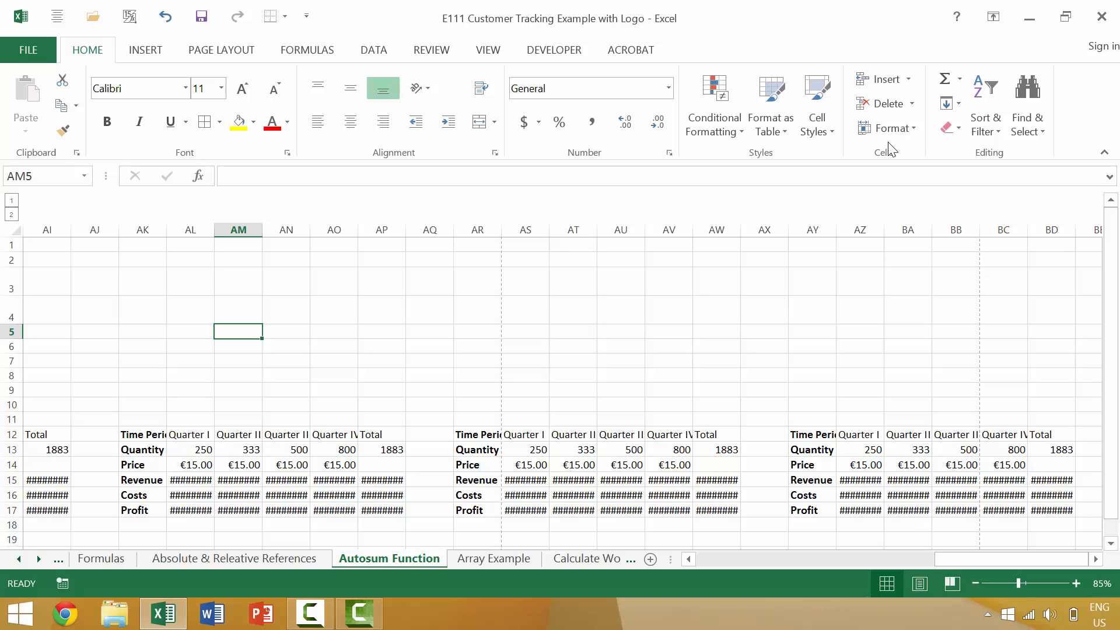
# Step: Preview the Autosum Function sheet's printout, page forward one page at a time to page 6, and return to the worksheet
pyautogui.press('alt')
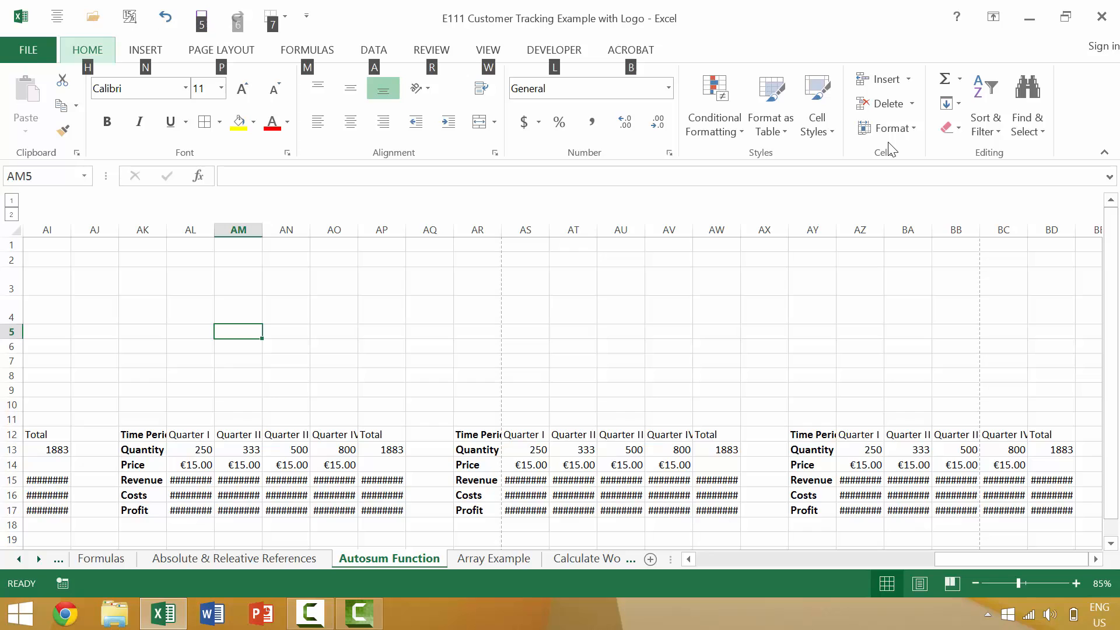
pyautogui.press('f')
pyautogui.press('p')
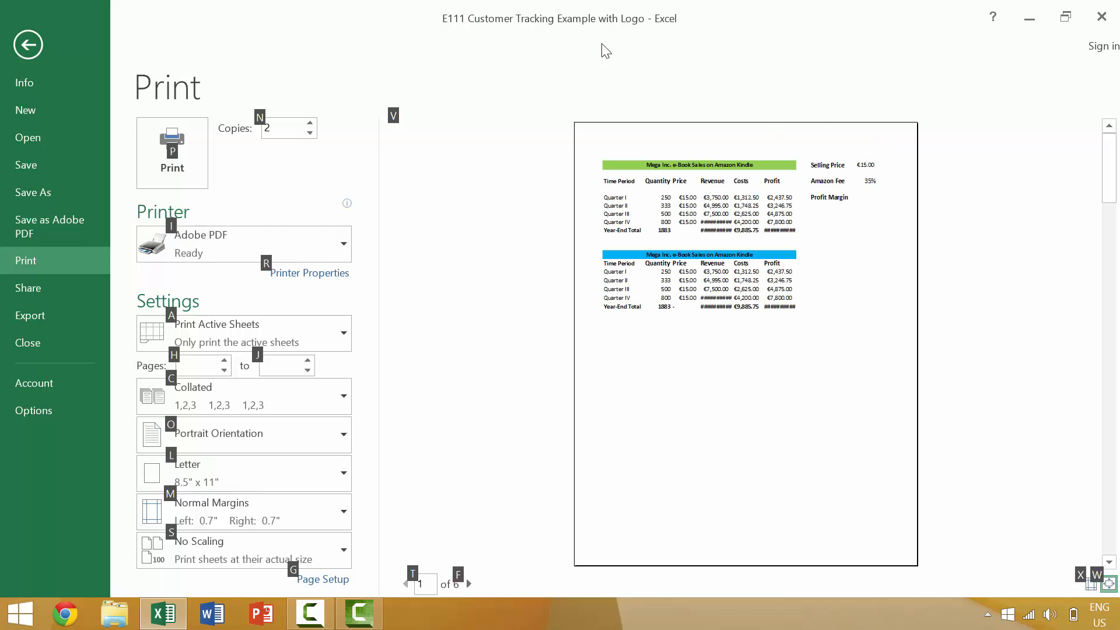
pyautogui.click(459, 585)
pyautogui.click(459, 585)
pyautogui.click(459, 585)
pyautogui.click(459, 585)
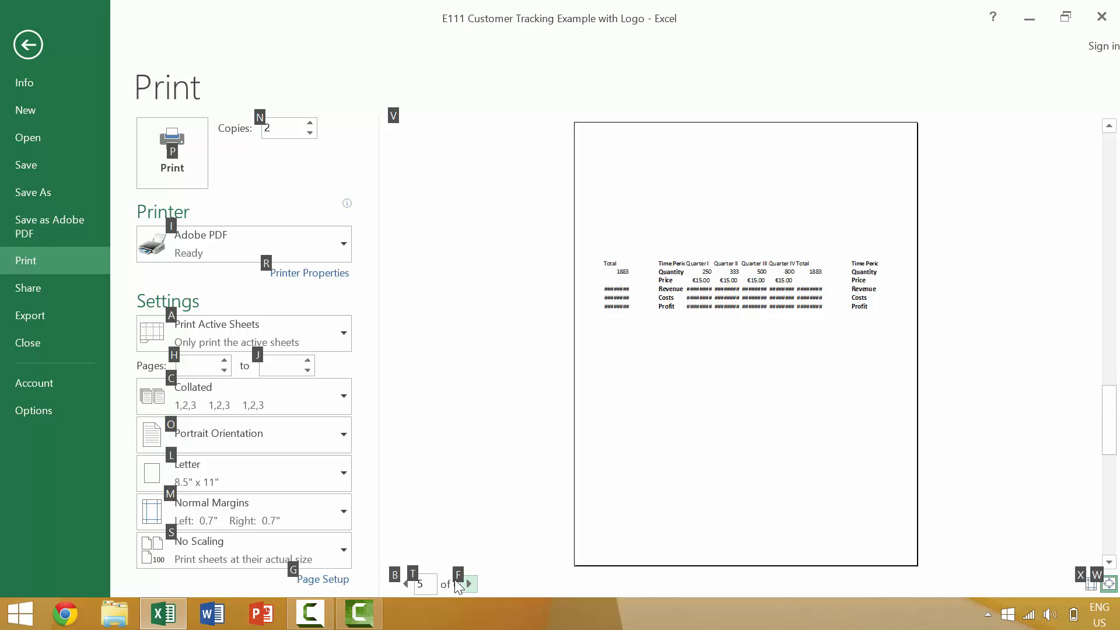
pyautogui.press('f')
pyautogui.press('t')
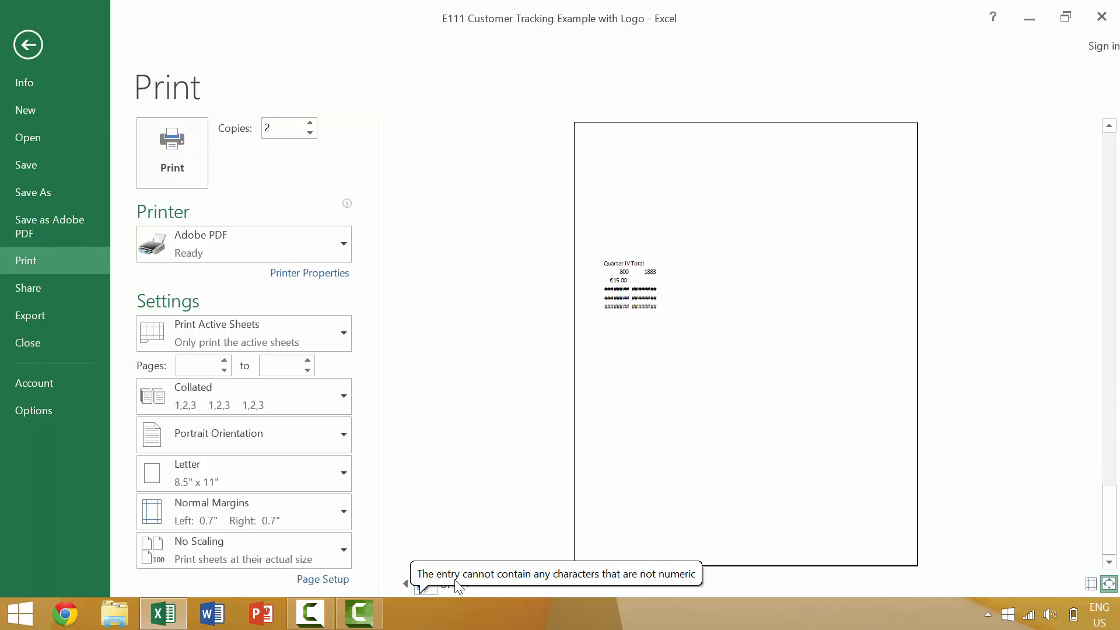
pyautogui.press('Escape')
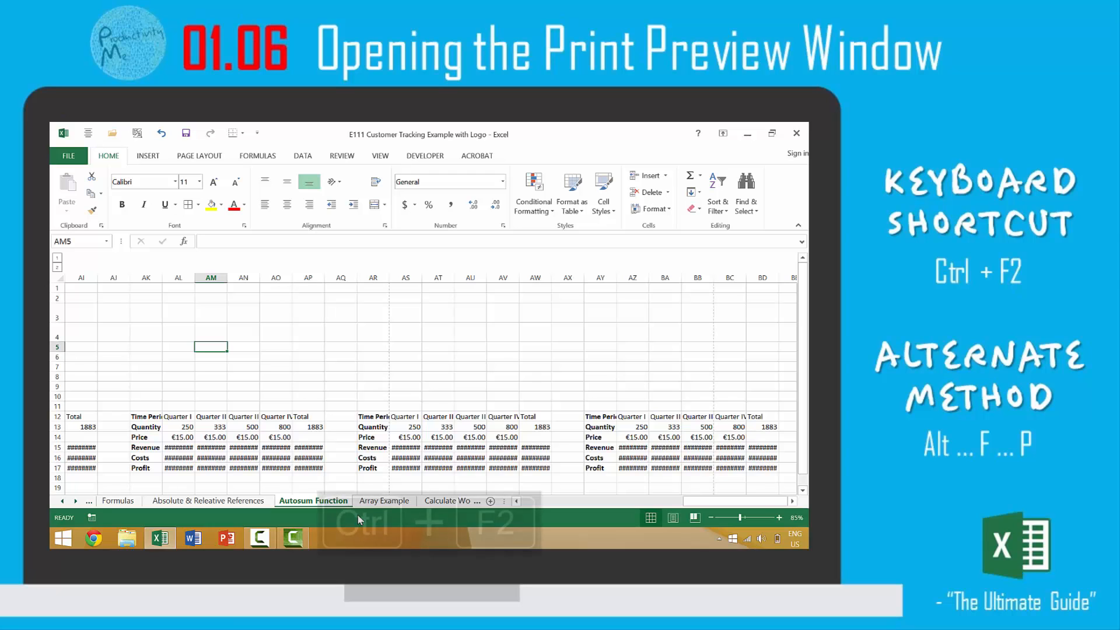
# Step: Open and close the print preview directly from the worksheet, then reopen it by way of the workbook's Info page and close it
pyautogui.hotkey('ctrl', 'F2')
pyautogui.press('Escape')
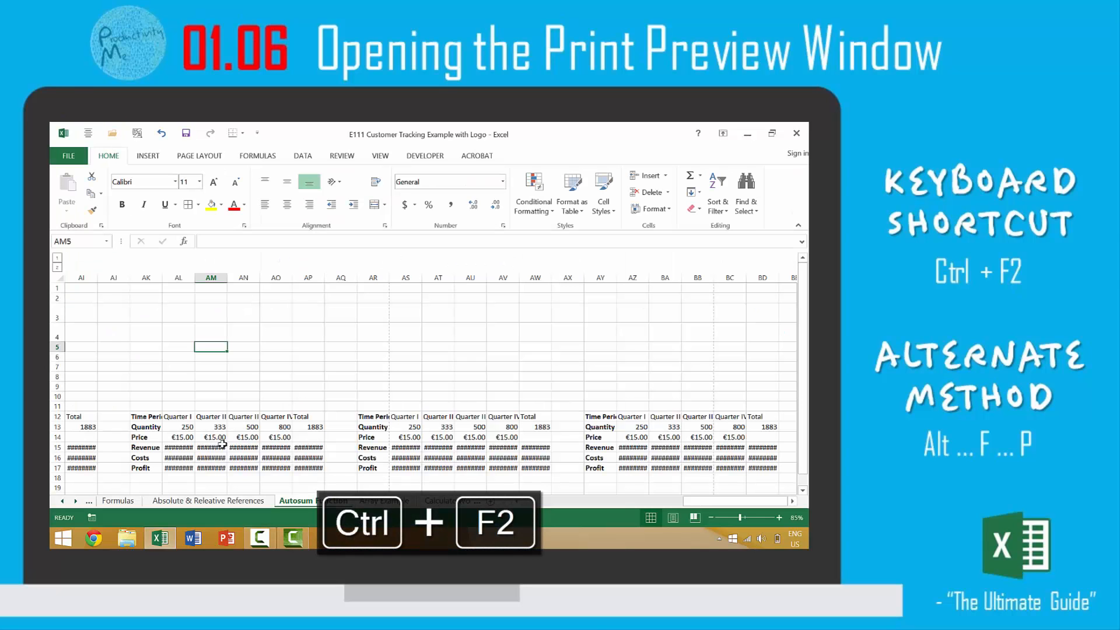
pyautogui.click(80, 159)
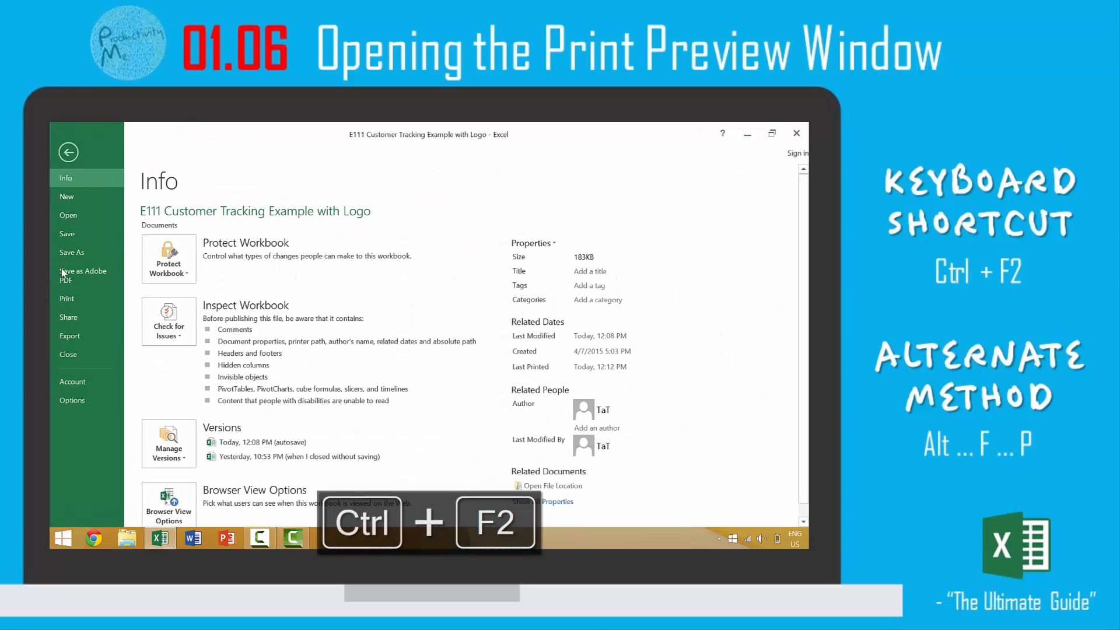
pyautogui.click(81, 300)
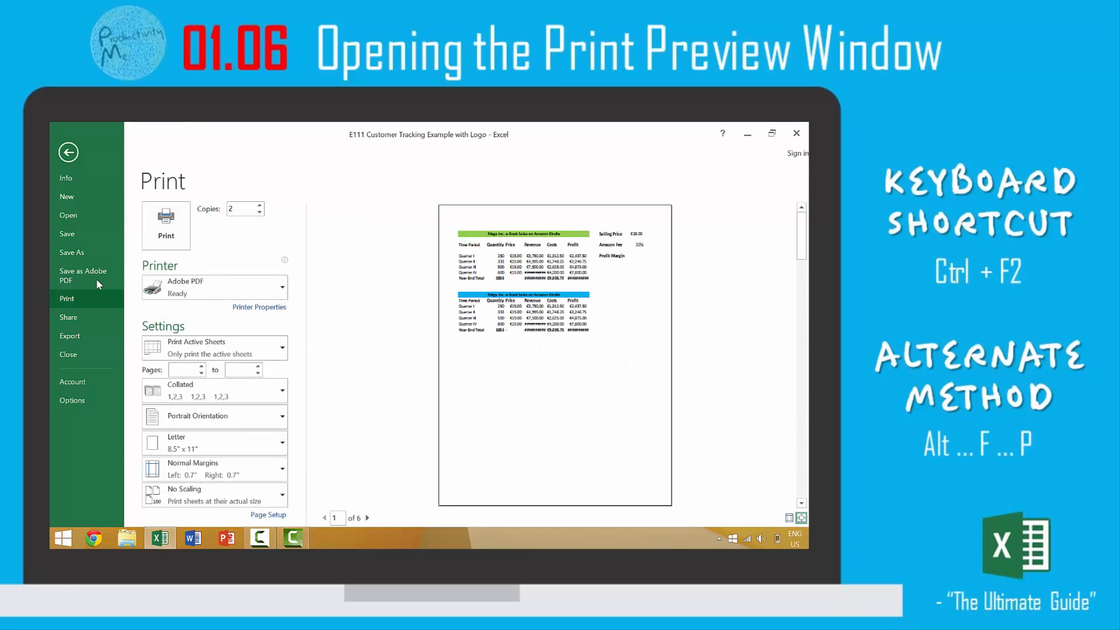
pyautogui.press('Escape')
# Step: Reach the print preview through the file commands, return to the Autosum Function sheet, and open the print preview directly once more
pyautogui.press('alt')
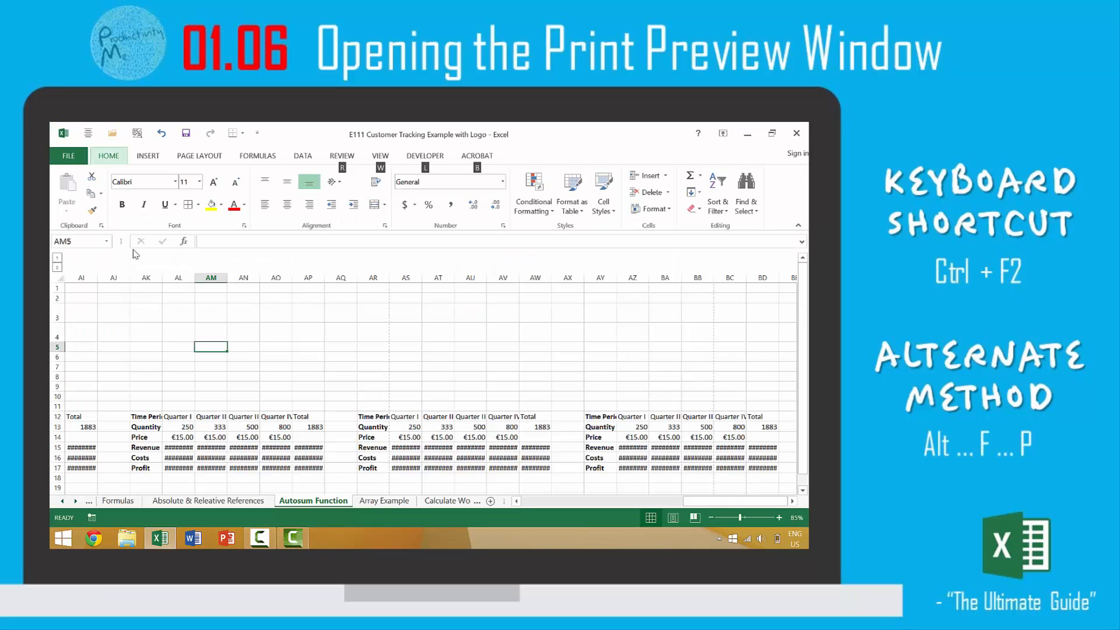
pyautogui.press('f')
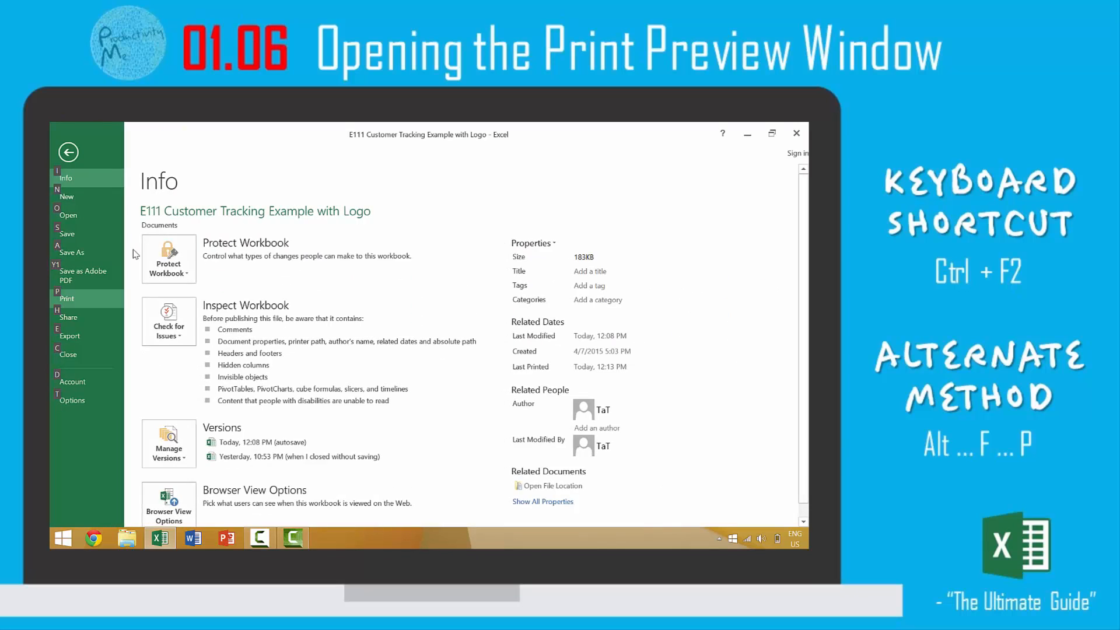
pyautogui.press('p')
pyautogui.press('Escape')
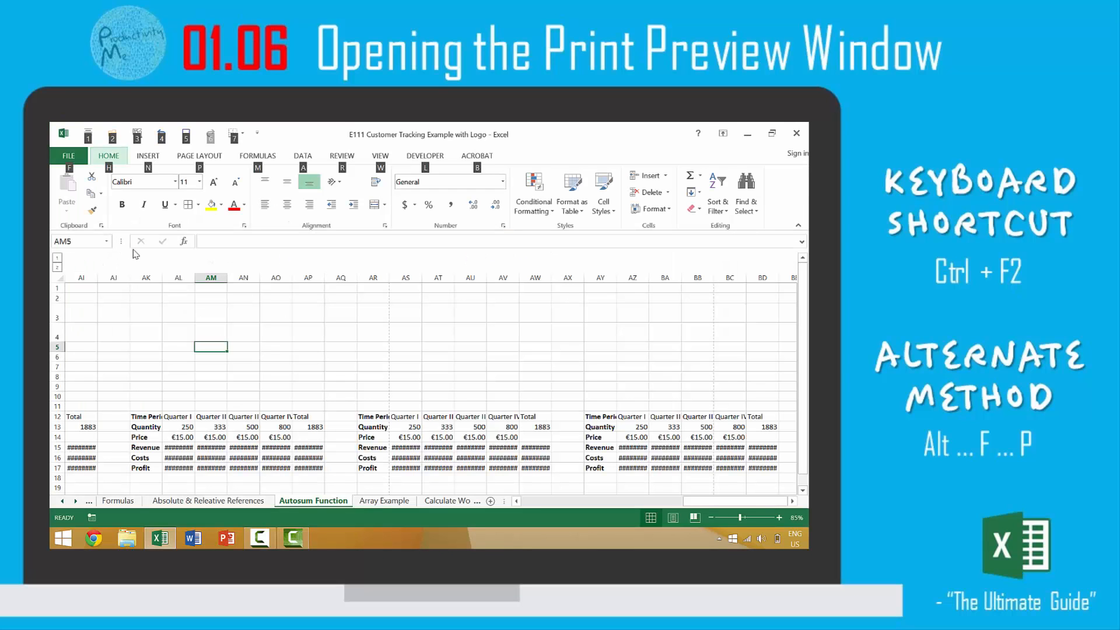
pyautogui.press('Escape')
pyautogui.hotkey('ctrl', 'p')
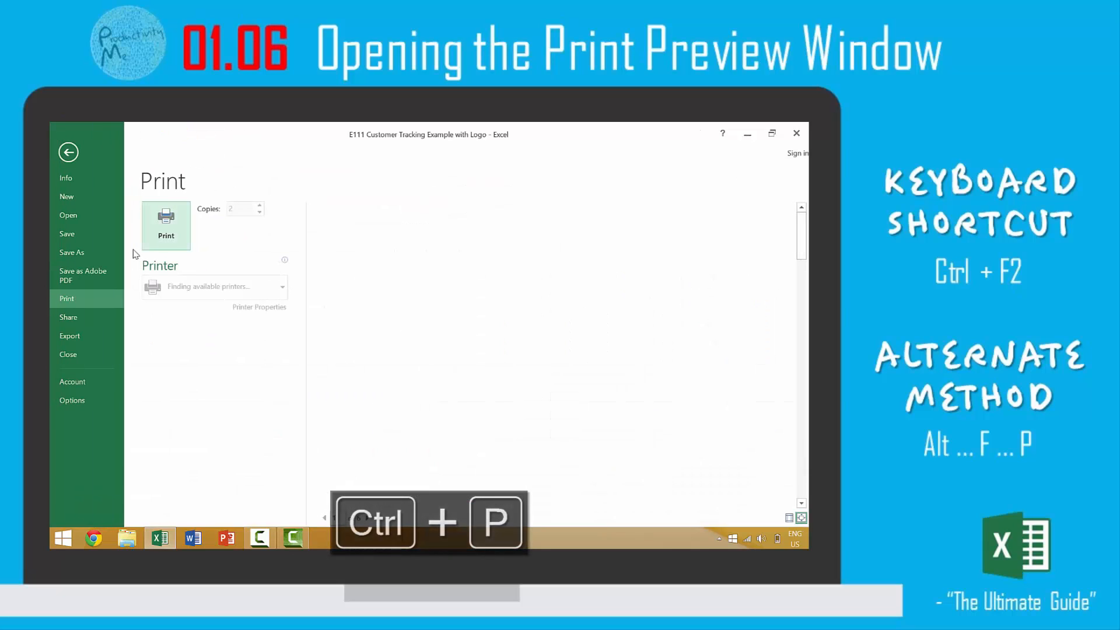